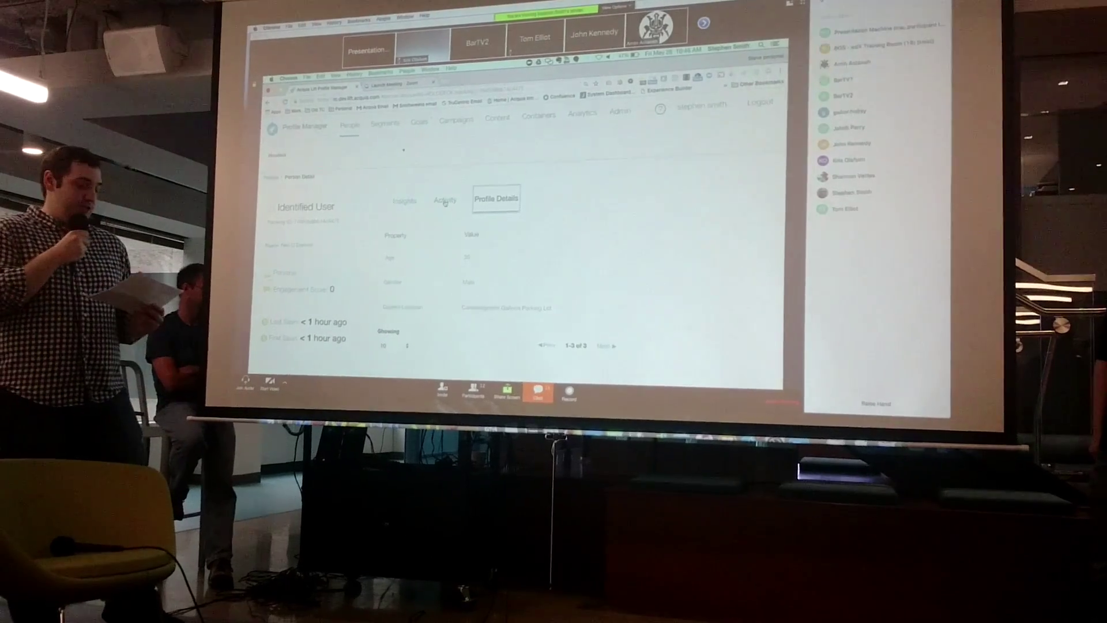
Step: Switch from the profile details to the identified user's activity history showing a recorded touch
left_click(445, 201)
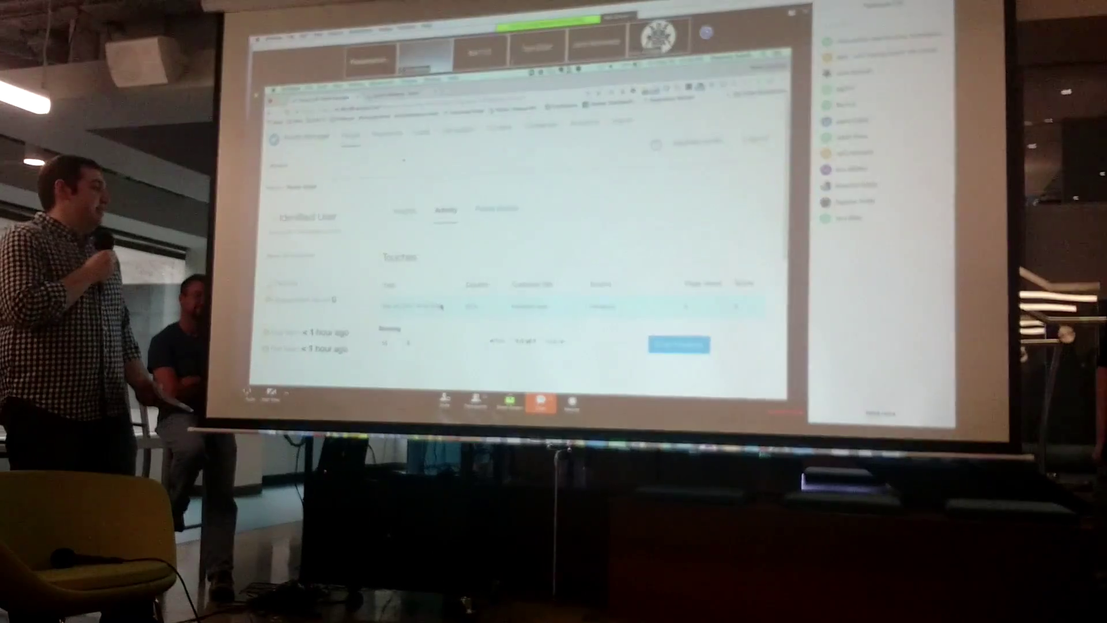
scroll(441, 305, "down", 5)
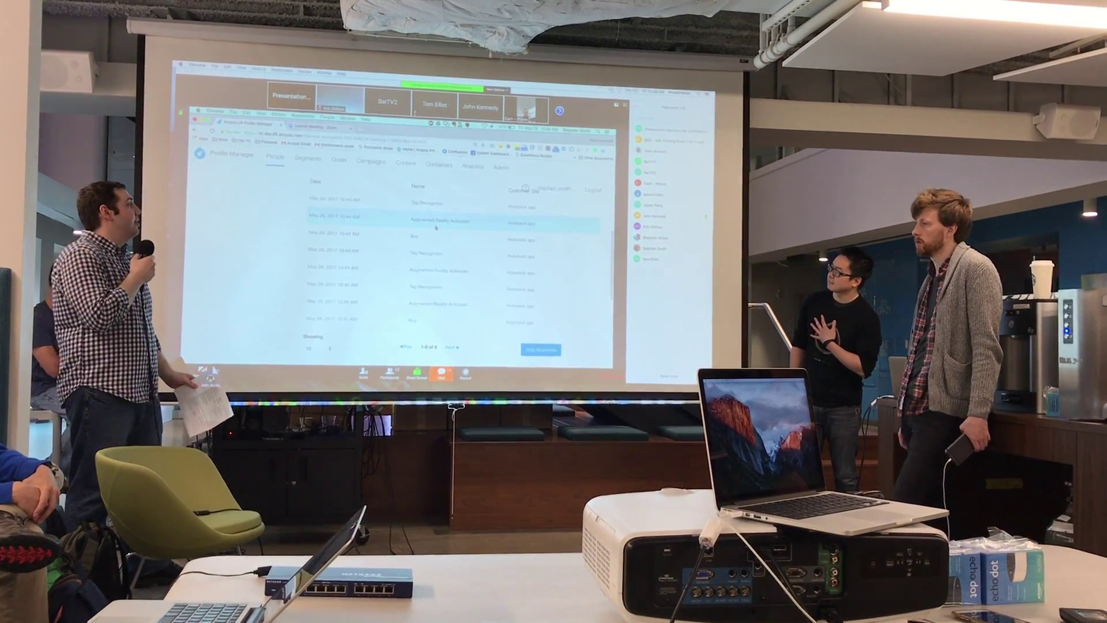
scroll(444, 330, "up", 1)
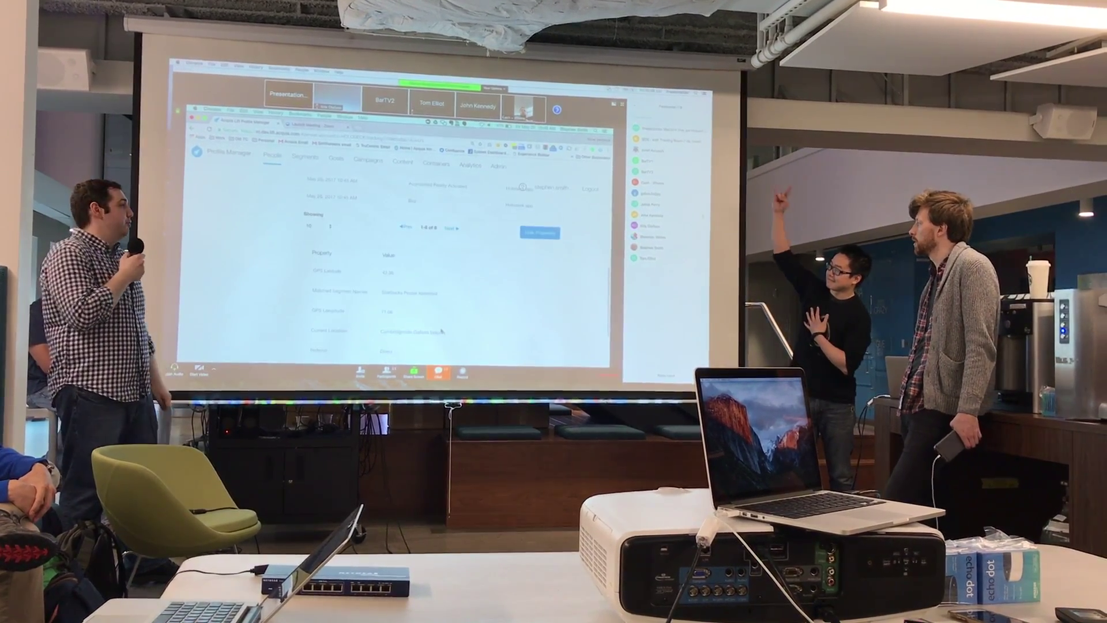
scroll(436, 329, "up", 3)
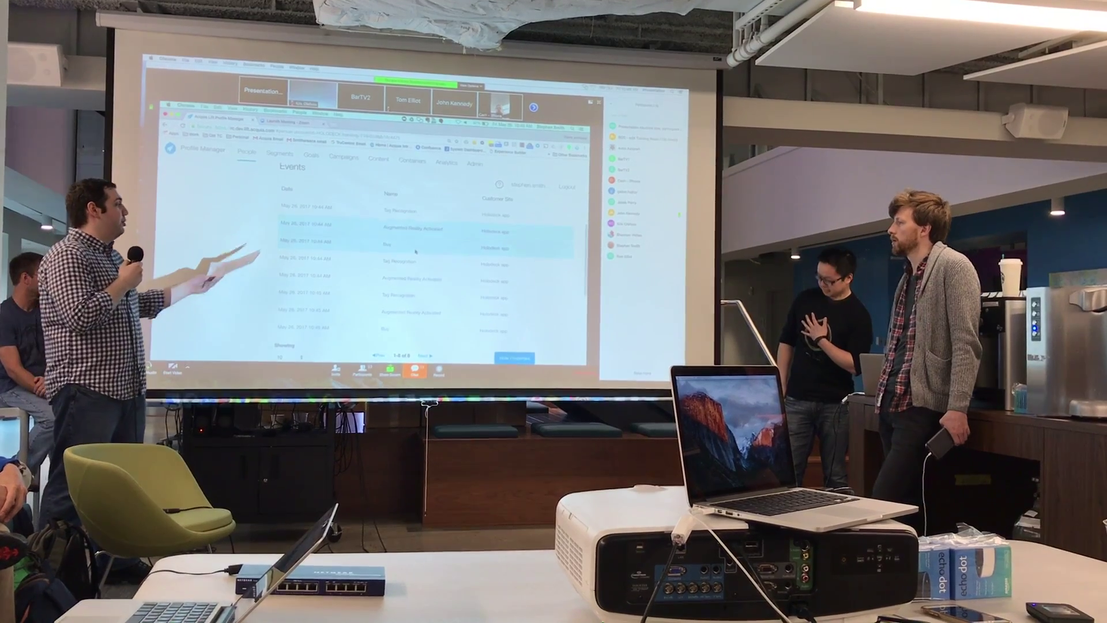
scroll(415, 254, "down", 3)
scroll(420, 305, "down", 3)
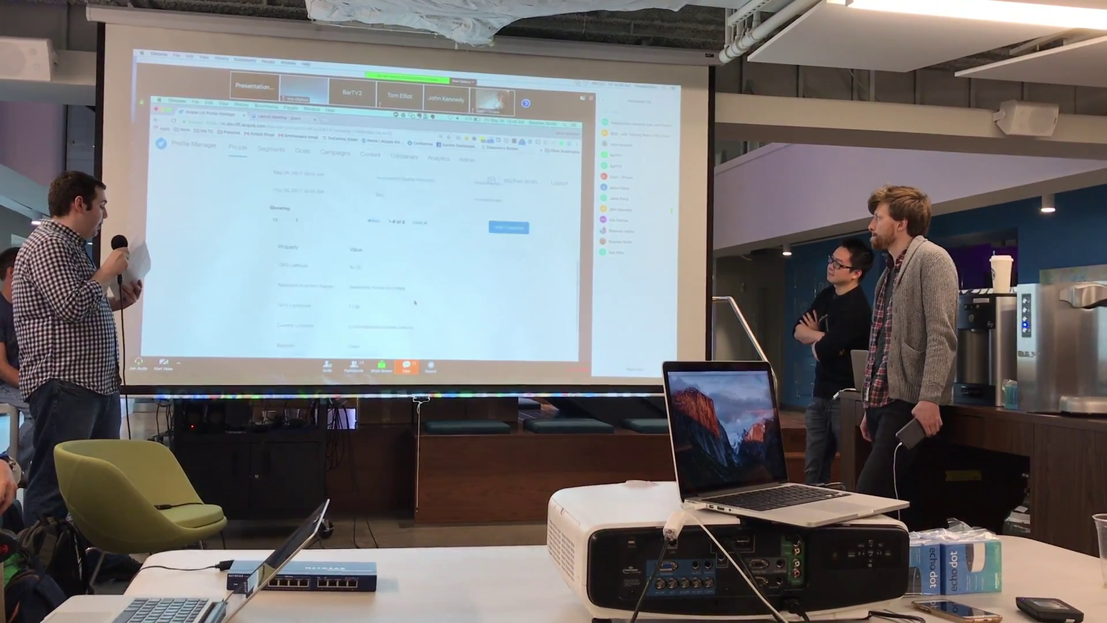
scroll(415, 301, "up", 3)
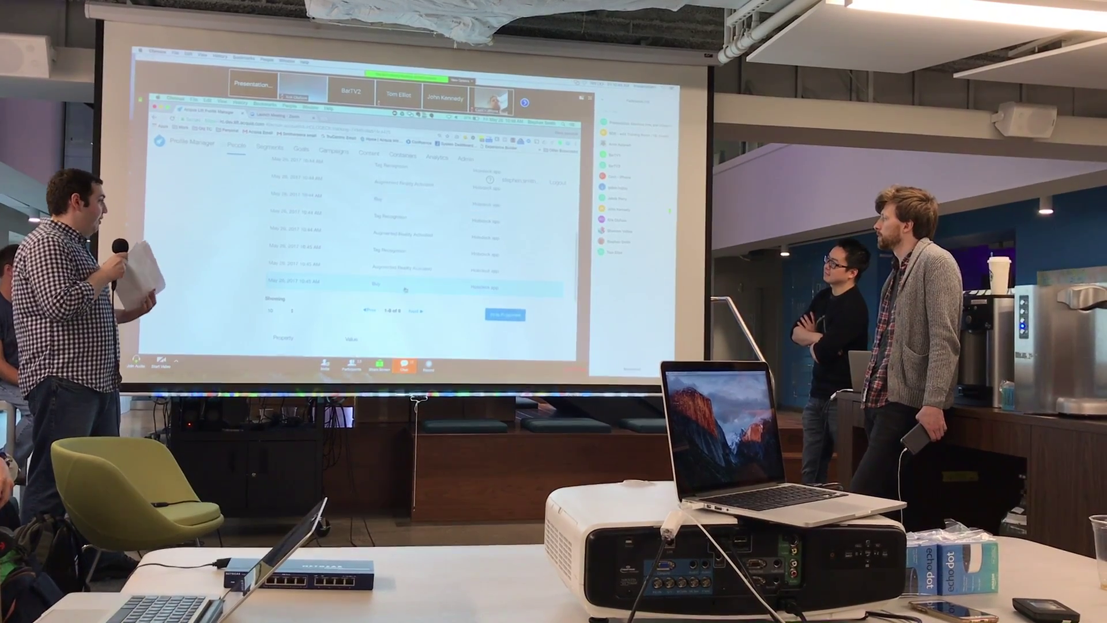
scroll(406, 289, "down", 3)
scroll(407, 320, "down", 3)
scroll(408, 345, "down", 2)
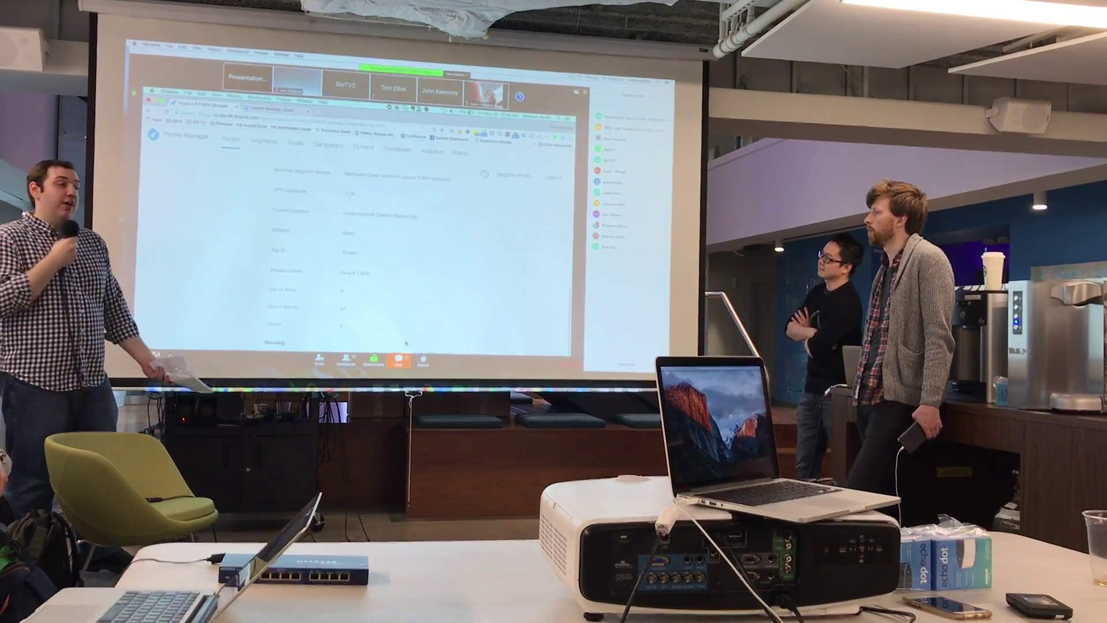